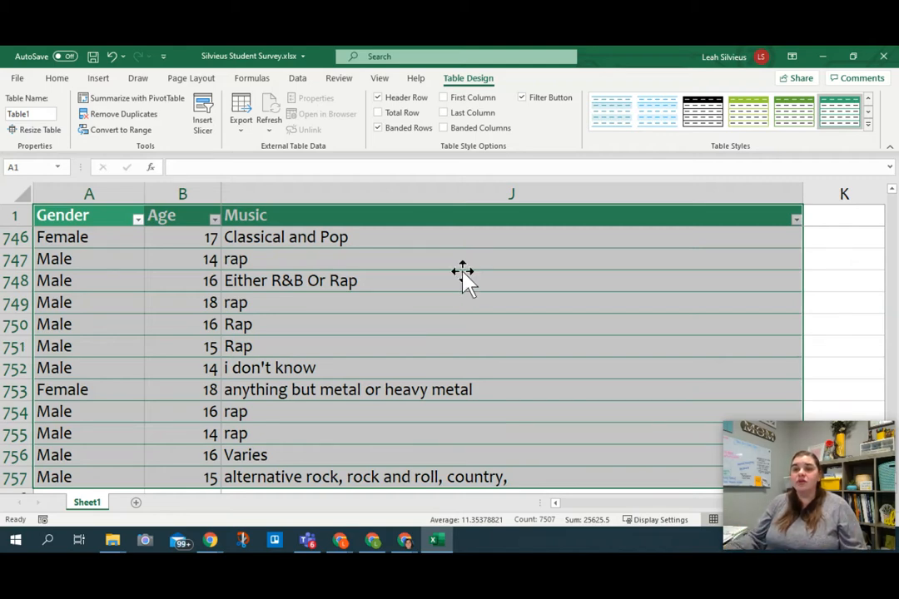
Unfreeze the worksheet panes, deselect the table, and check how its column headings display further down the data
{"action": "left_click", "coordinate": [380, 79]}
{"action": "left_click", "coordinate": [607, 116]}
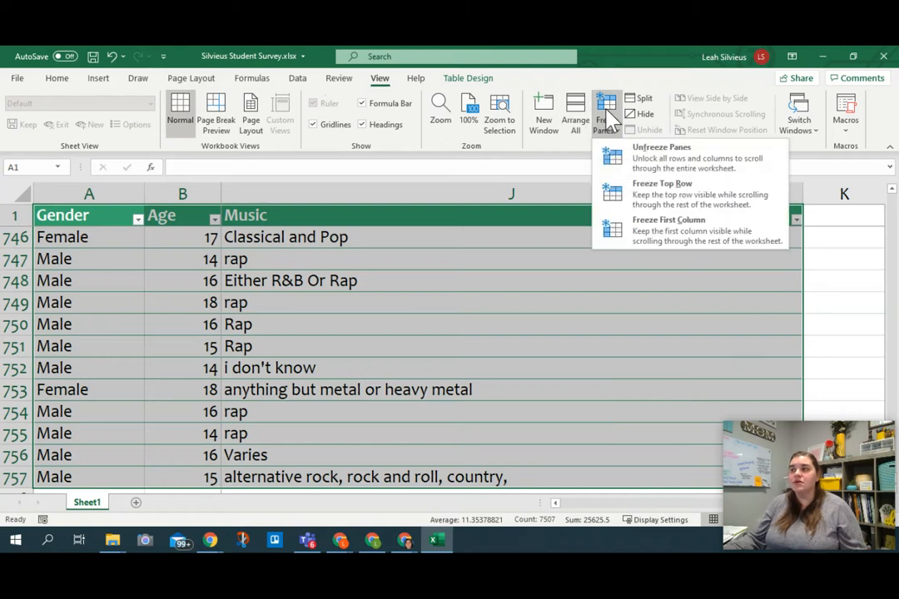
{"action": "left_click", "coordinate": [646, 163]}
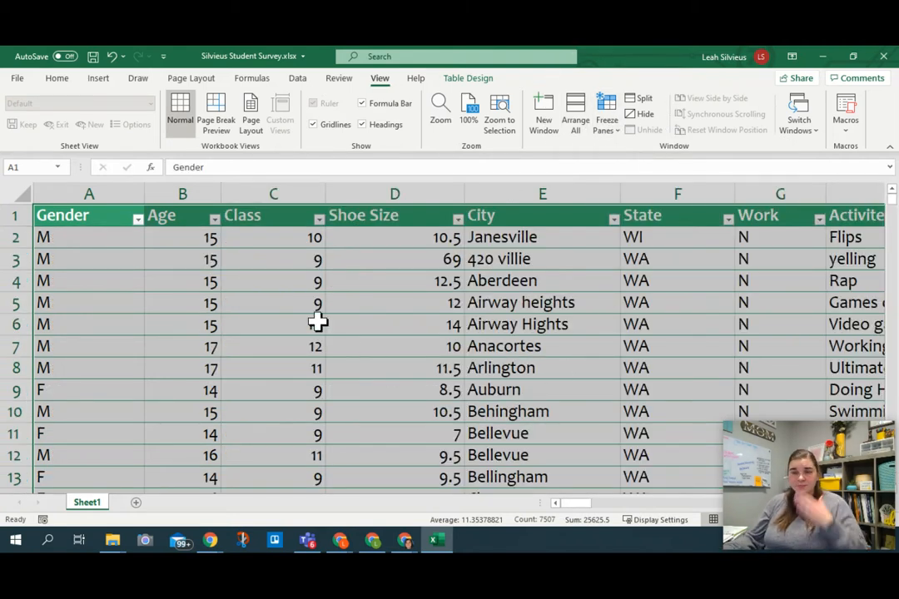
{"action": "left_click", "coordinate": [239, 298]}
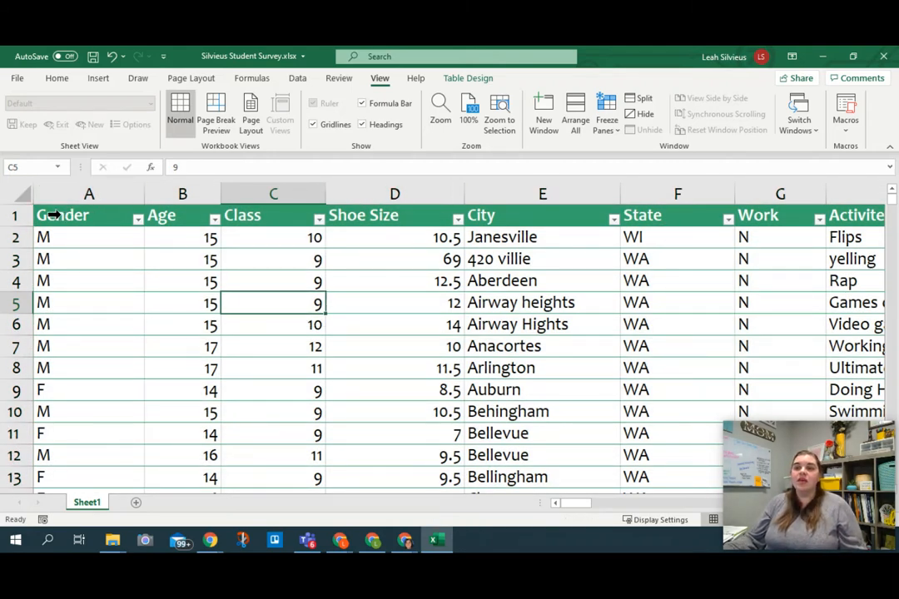
{"action": "scroll", "coordinate": [52, 233], "scroll_direction": "down", "scroll_amount": 2}
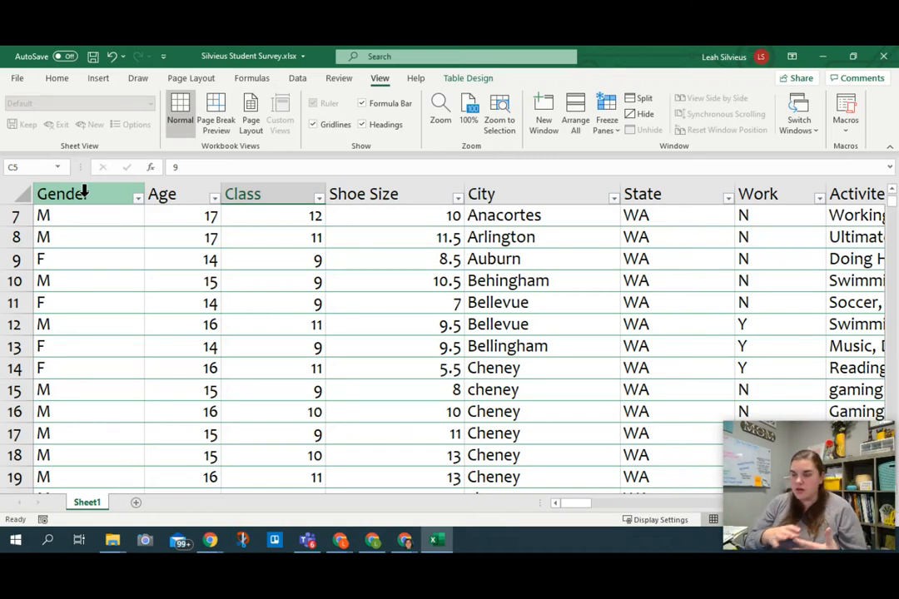
{"action": "scroll", "coordinate": [190, 268], "scroll_direction": "up", "scroll_amount": 2}
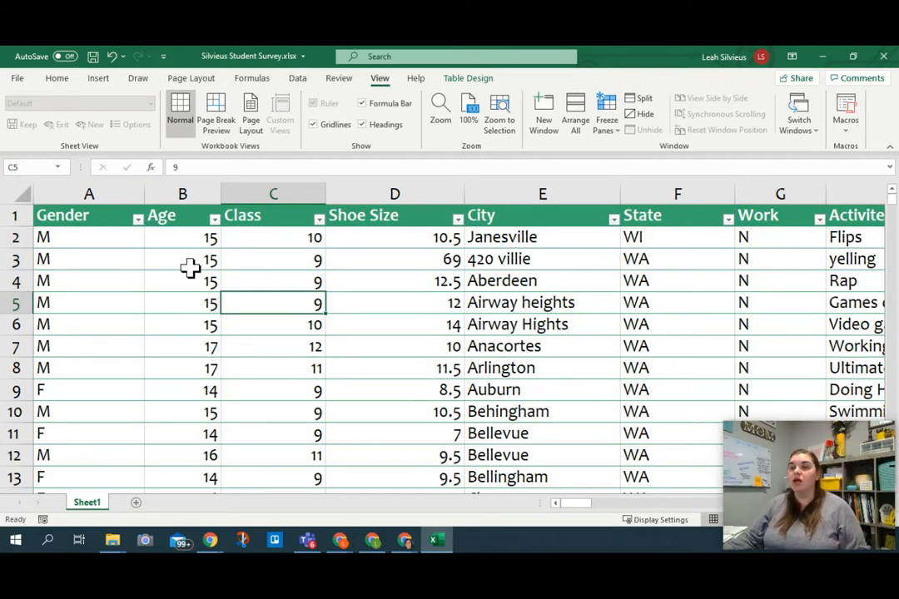
{"action": "scroll", "coordinate": [173, 253], "scroll_direction": "down", "scroll_amount": 10}
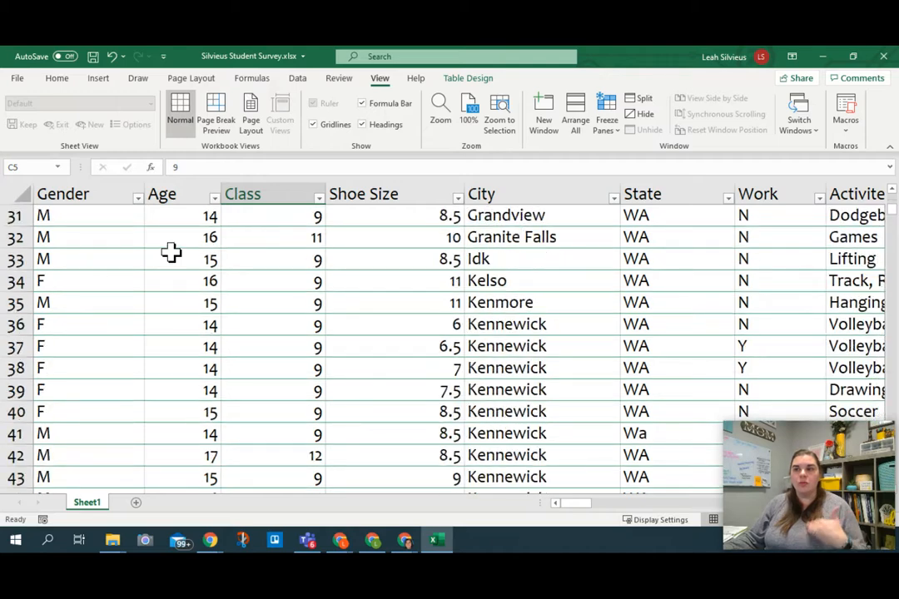
{"action": "scroll", "coordinate": [170, 252], "scroll_direction": "up", "scroll_amount": 10}
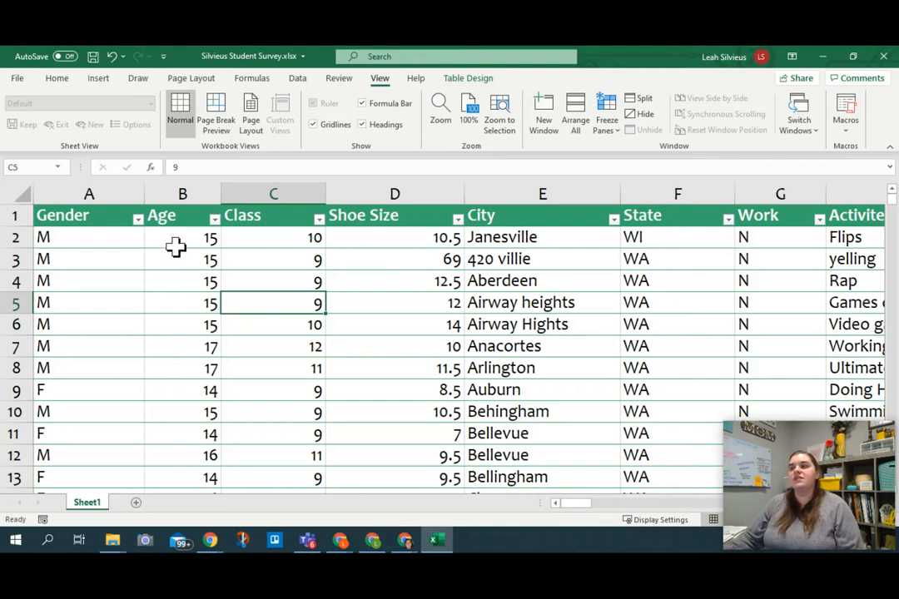
Try banded columns on the survey table, and turn them back off
{"action": "left_click", "coordinate": [471, 81]}
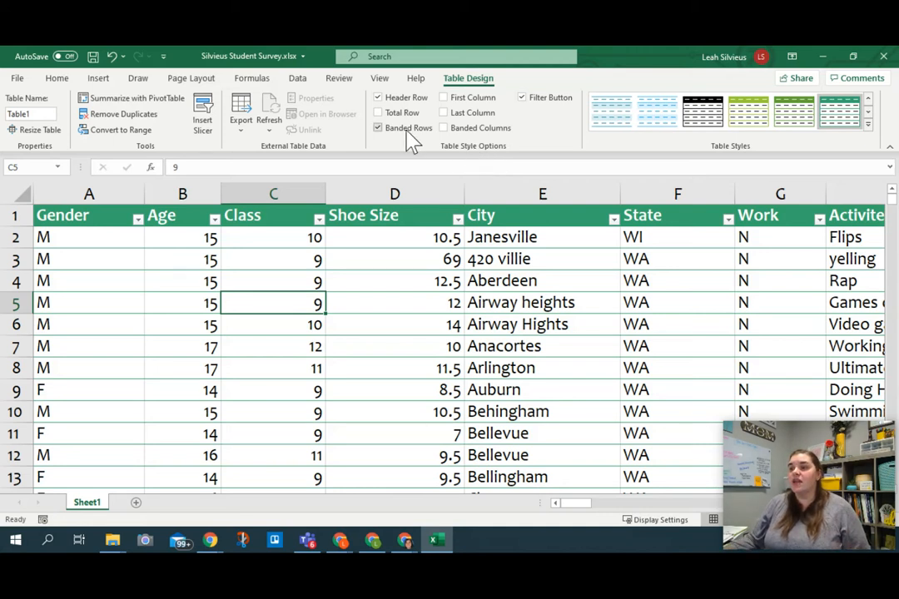
{"action": "left_click", "coordinate": [469, 129]}
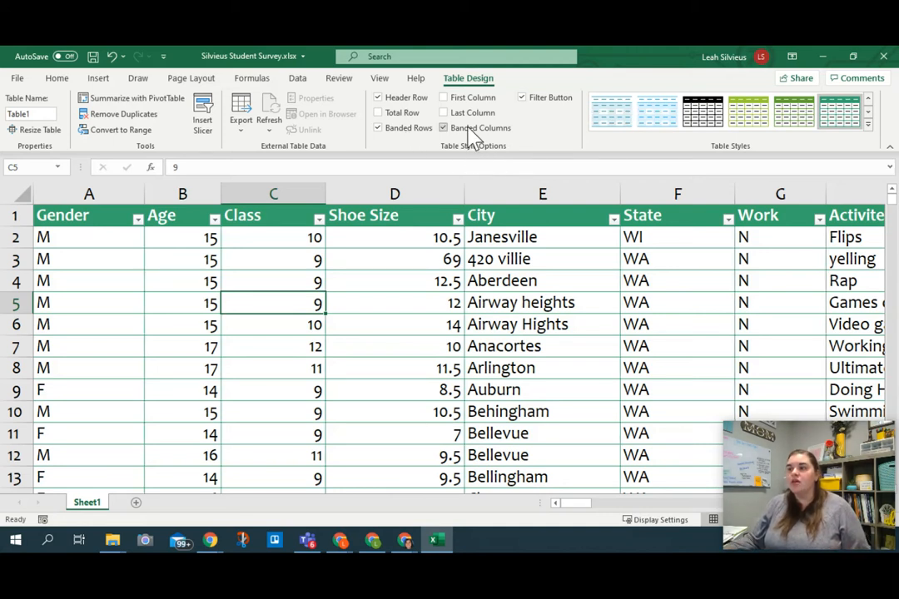
{"action": "left_click", "coordinate": [469, 131]}
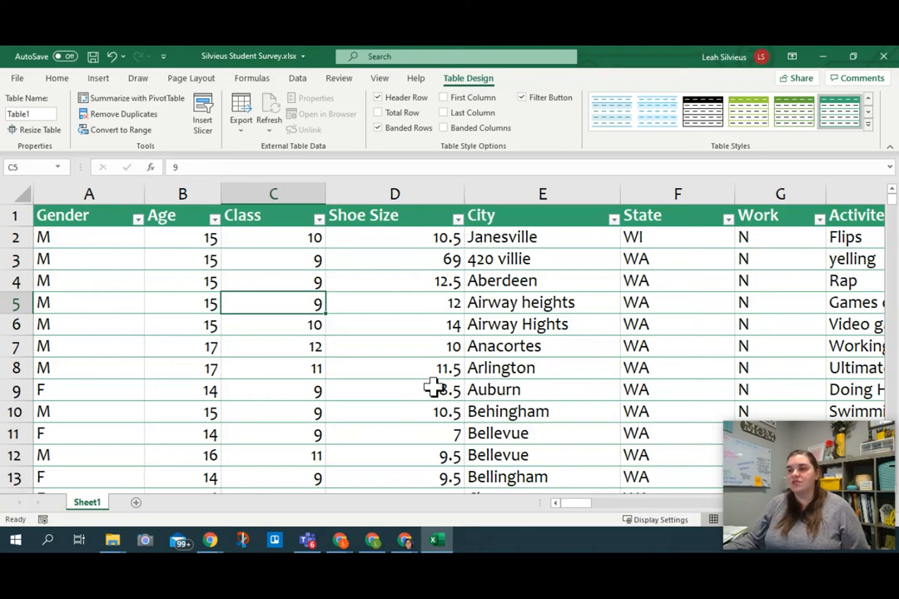
Apply the teal table style from the second row of the Medium group to the survey table
{"action": "left_click", "coordinate": [868, 124]}
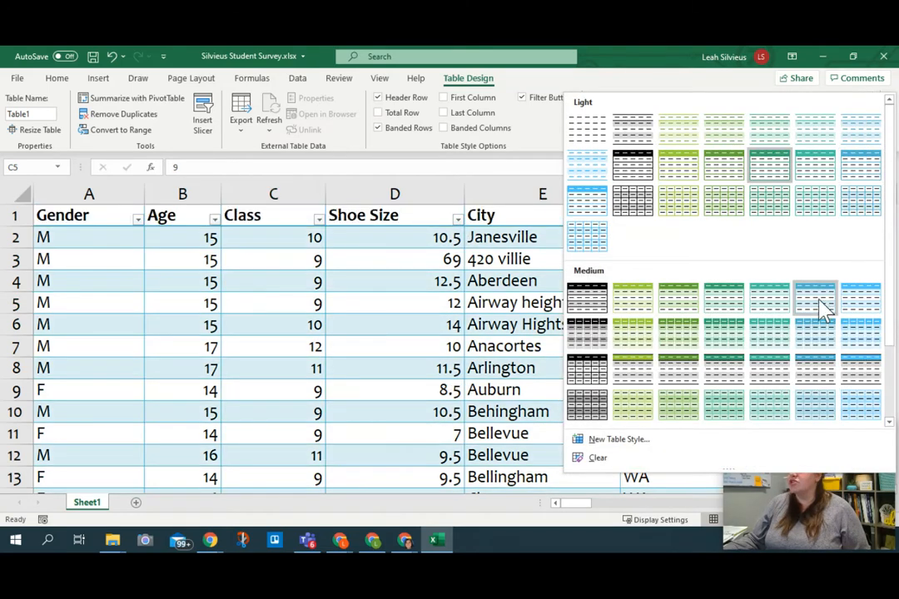
{"action": "left_click", "coordinate": [776, 340]}
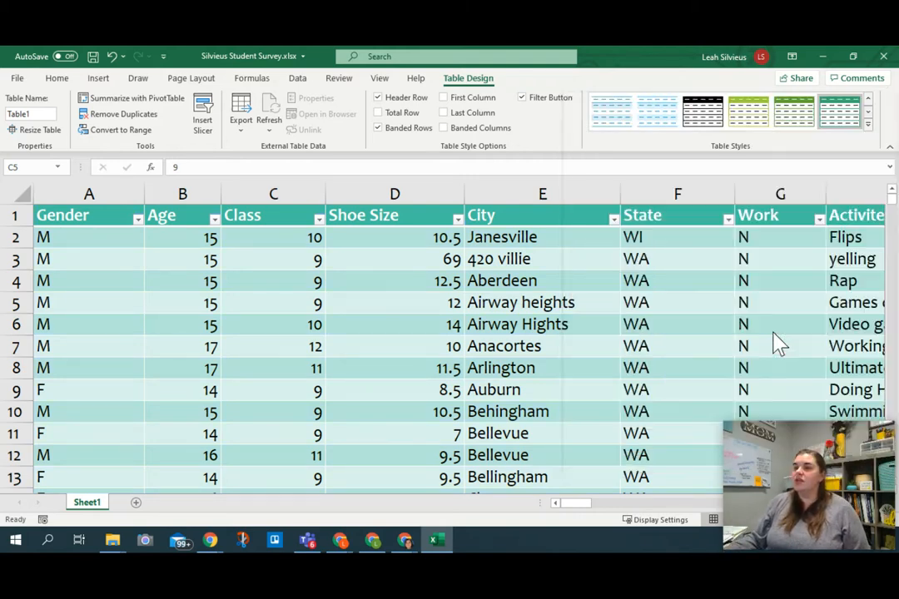
Try the teal table without banded rows and with banded columns, restoring banded rows only
{"action": "left_click", "coordinate": [379, 129]}
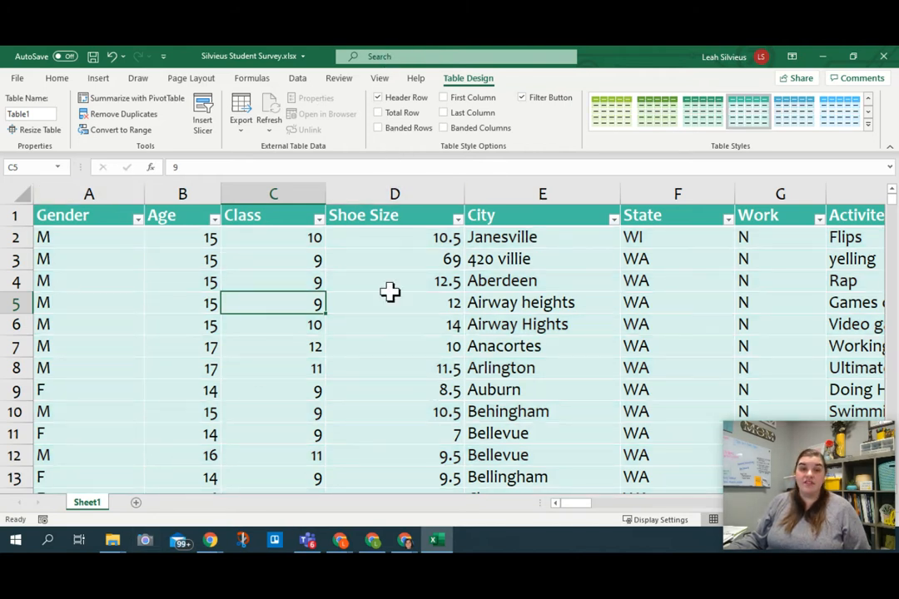
{"action": "left_click", "coordinate": [397, 128]}
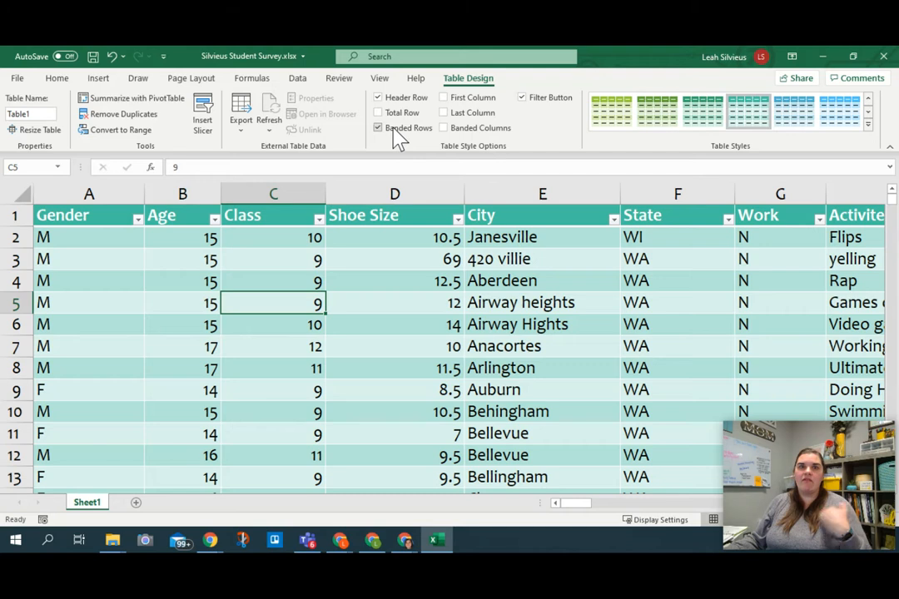
{"action": "left_click", "coordinate": [460, 131]}
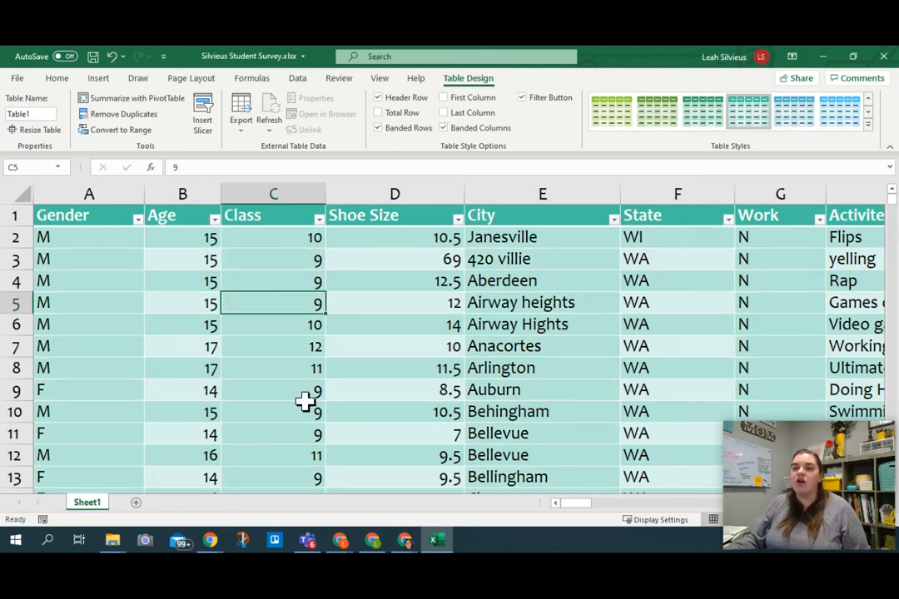
{"action": "left_click", "coordinate": [476, 129]}
Turn on First Column emphasis for the table, and try hiding its header filter buttons before showing them again
{"action": "left_click", "coordinate": [471, 99]}
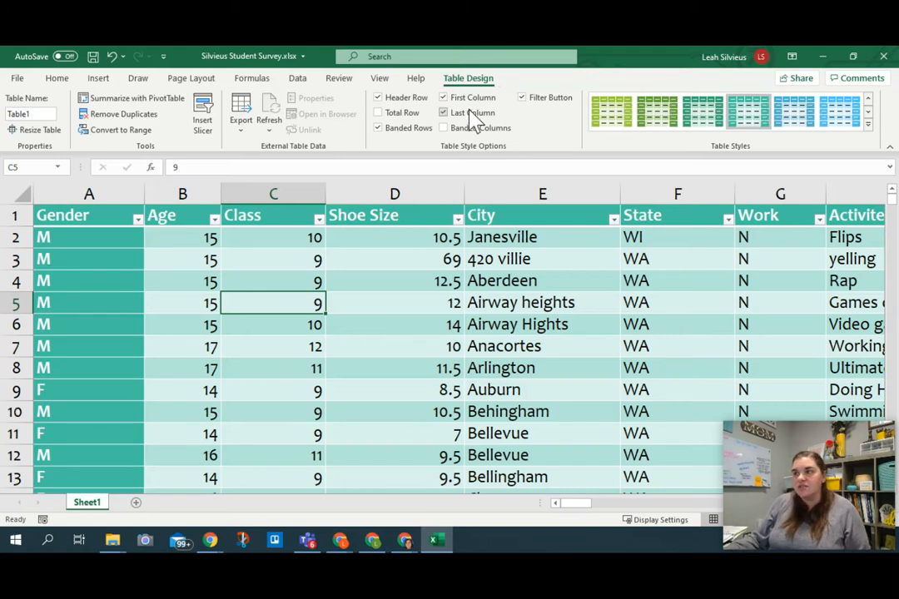
{"action": "left_click", "coordinate": [541, 105]}
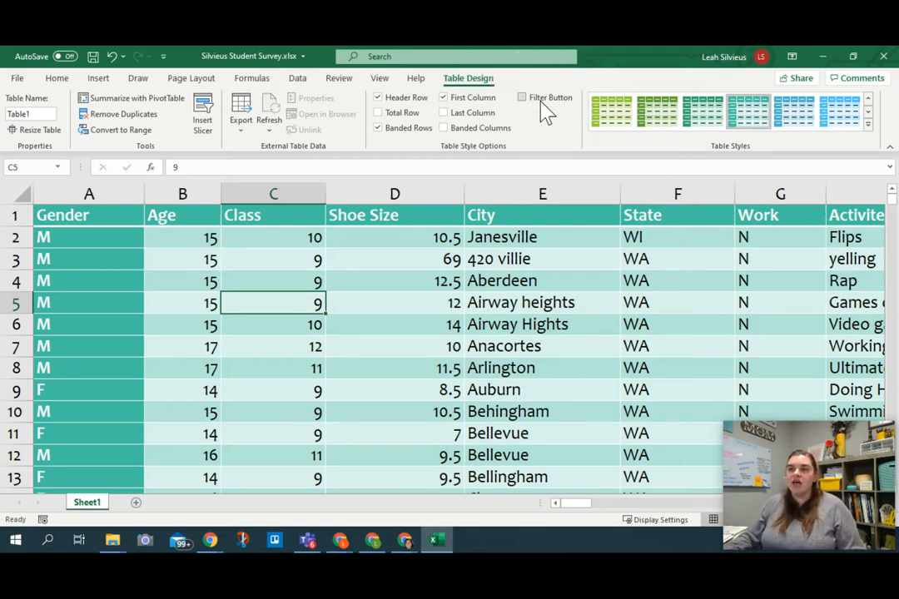
{"action": "left_click", "coordinate": [454, 219]}
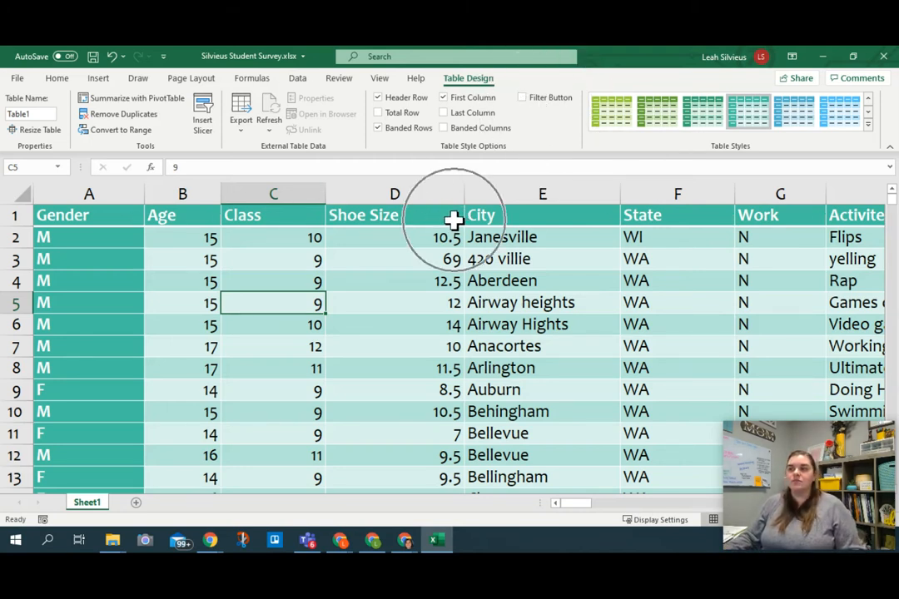
{"action": "left_click", "coordinate": [559, 106]}
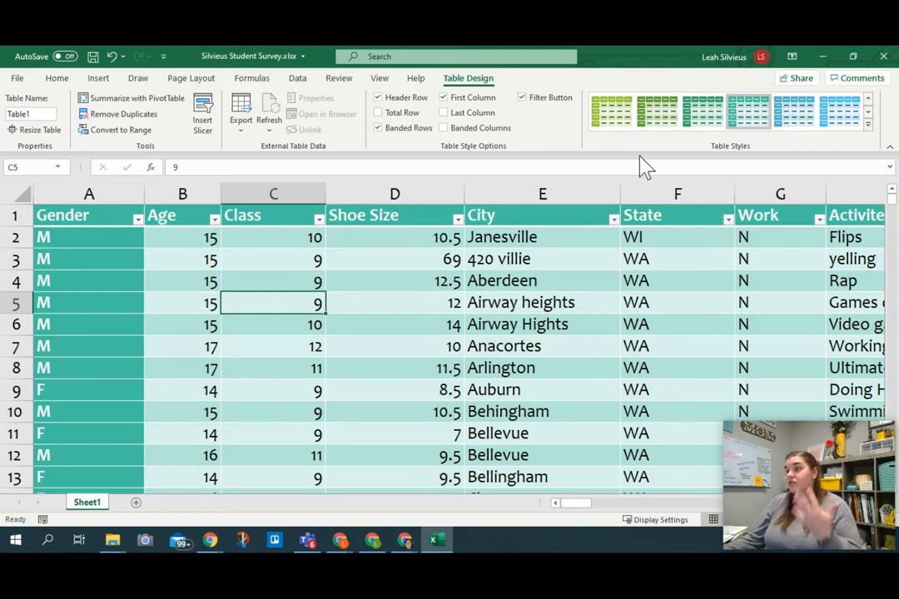
Sort the survey table by the State column from A to Z
{"action": "left_click", "coordinate": [663, 217]}
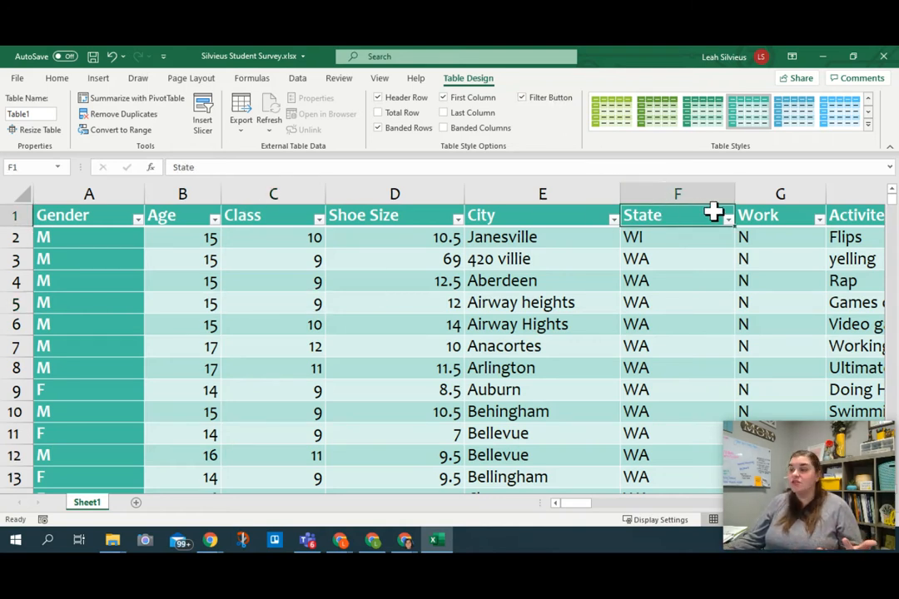
{"action": "left_click", "coordinate": [729, 219]}
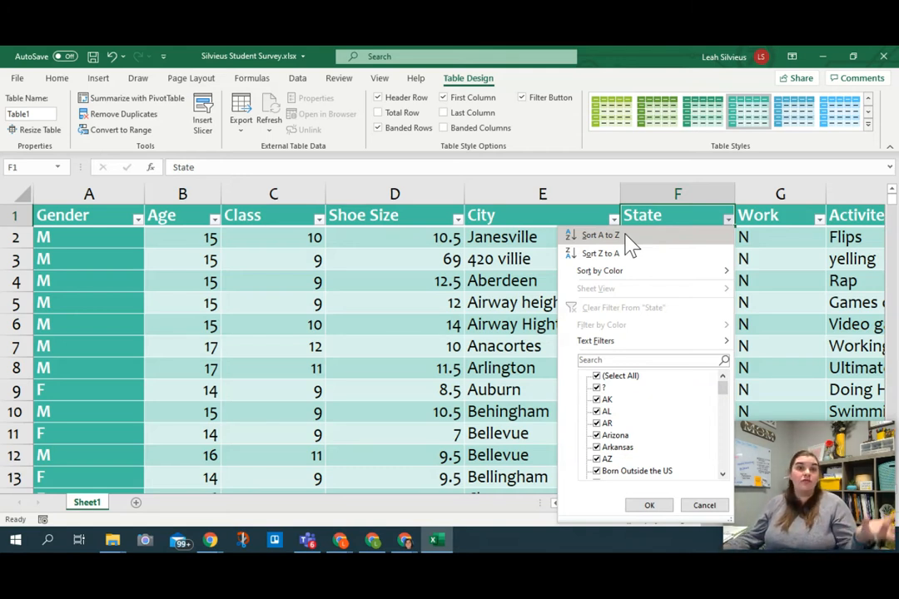
{"action": "left_click", "coordinate": [601, 235]}
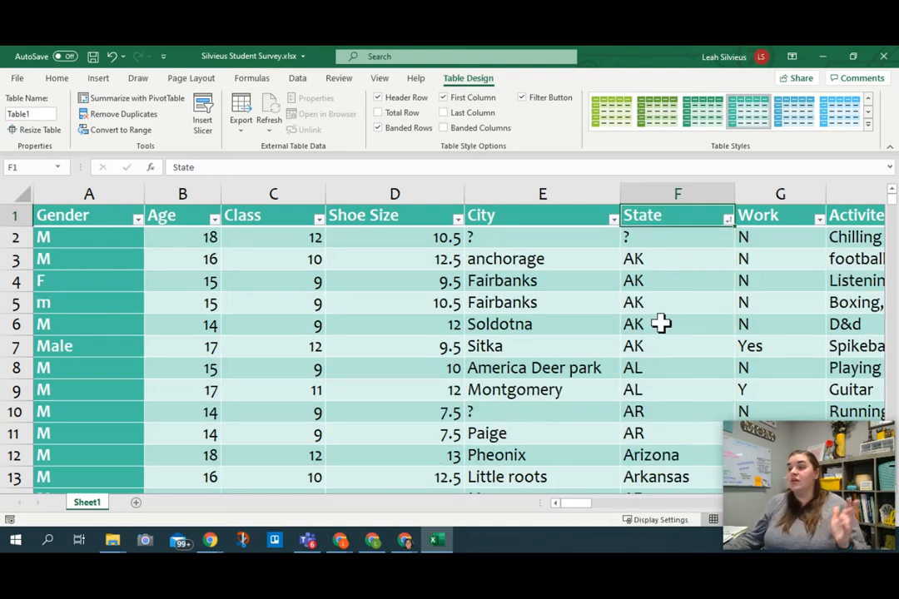
Examine the order and spelling of the State entries through the whole table, from the first record to the last
{"action": "scroll", "coordinate": [660, 324], "scroll_direction": "down", "scroll_amount": 1}
{"action": "scroll", "coordinate": [657, 329], "scroll_direction": "down", "scroll_amount": 3}
{"action": "scroll", "coordinate": [654, 334], "scroll_direction": "down", "scroll_amount": 2}
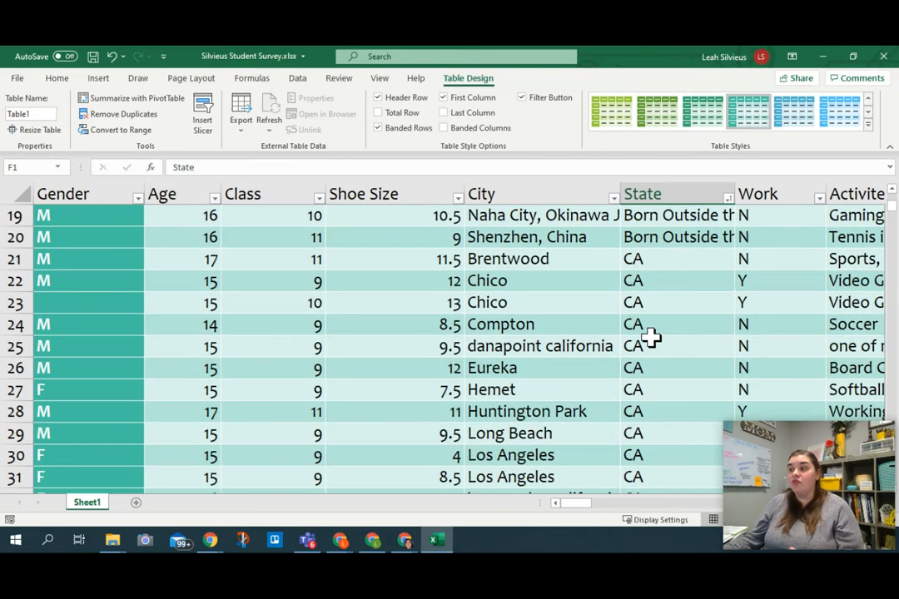
{"action": "scroll", "coordinate": [654, 336], "scroll_direction": "up", "scroll_amount": 2}
{"action": "scroll", "coordinate": [681, 325], "scroll_direction": "down", "scroll_amount": 7}
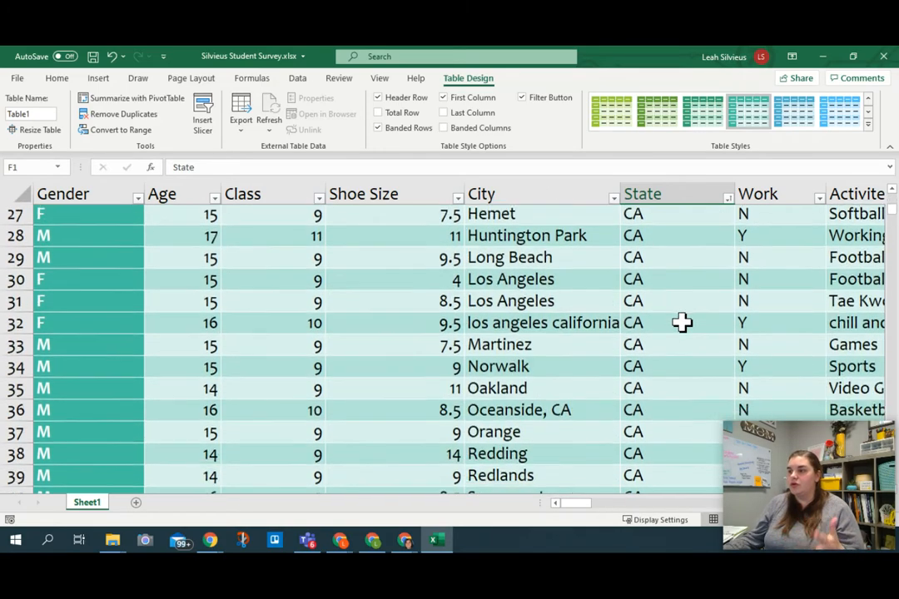
{"action": "scroll", "coordinate": [681, 324], "scroll_direction": "down", "scroll_amount": 10}
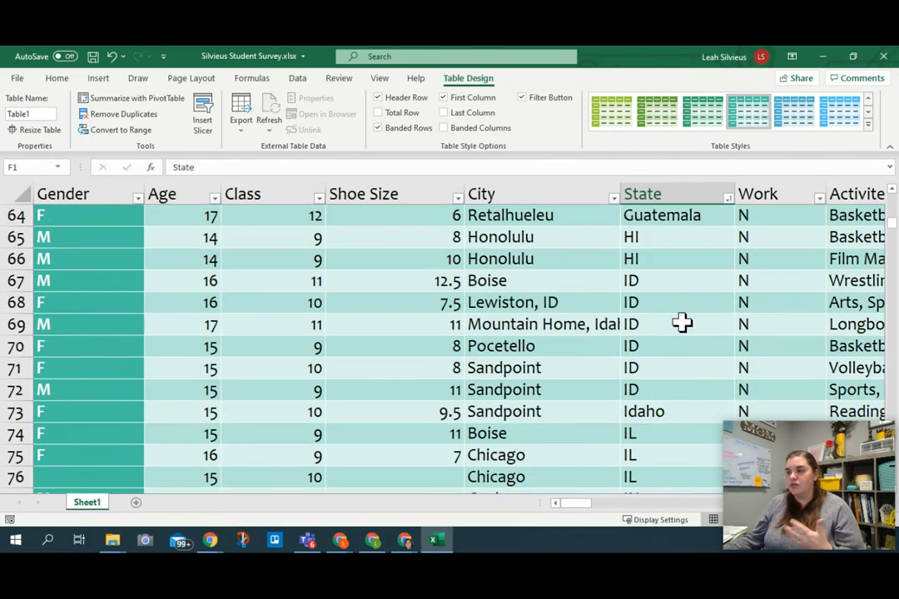
{"action": "scroll", "coordinate": [691, 253], "scroll_direction": "up", "scroll_amount": 2}
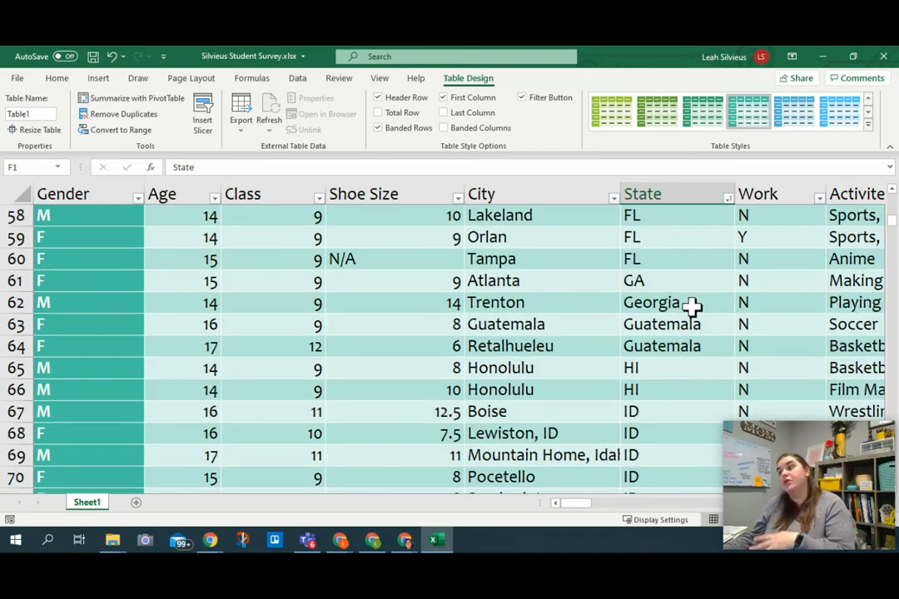
{"action": "scroll", "coordinate": [691, 305], "scroll_direction": "down", "scroll_amount": 19}
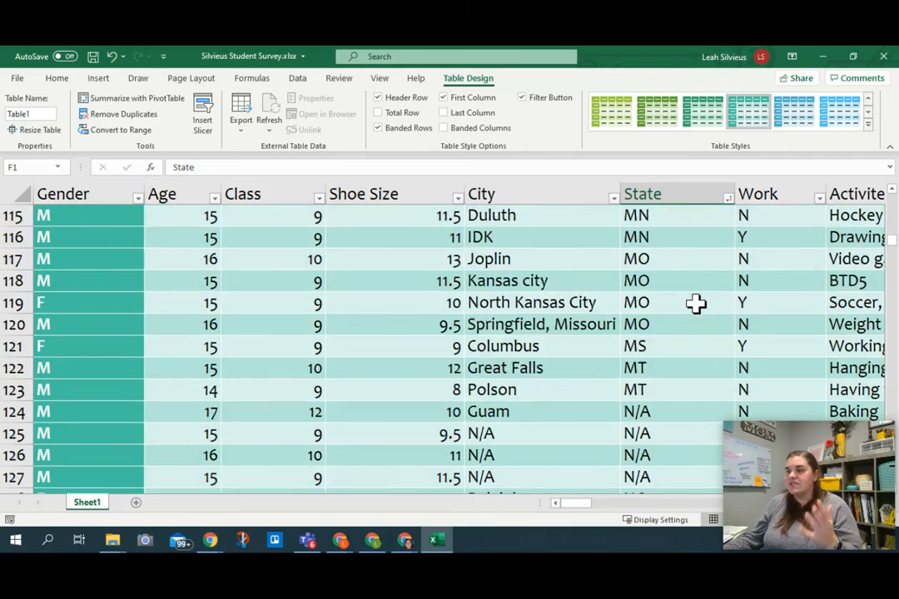
{"action": "scroll", "coordinate": [696, 303], "scroll_direction": "down", "scroll_amount": 20}
{"action": "scroll", "coordinate": [696, 303], "scroll_direction": "down", "scroll_amount": 20}
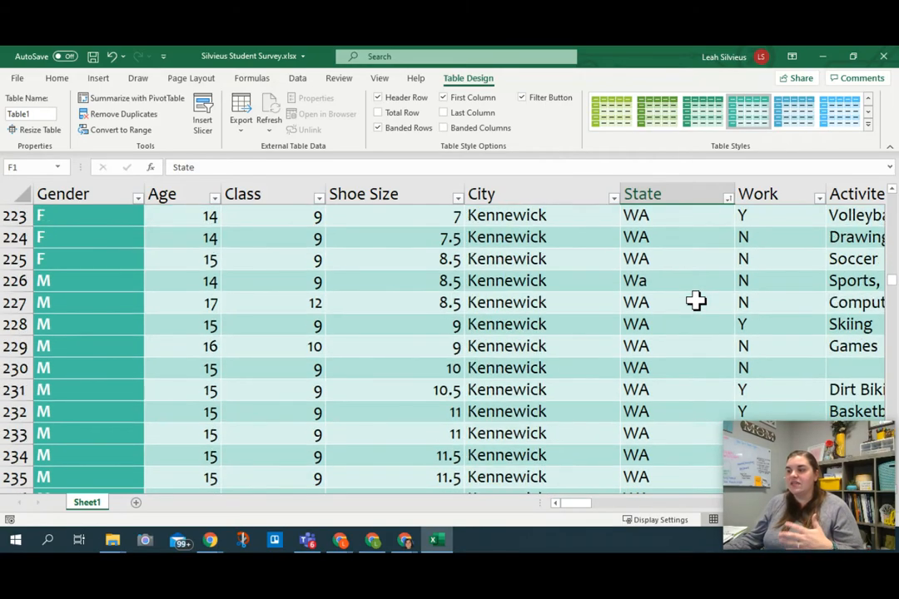
{"action": "scroll", "coordinate": [643, 288], "scroll_direction": "down", "scroll_amount": 20}
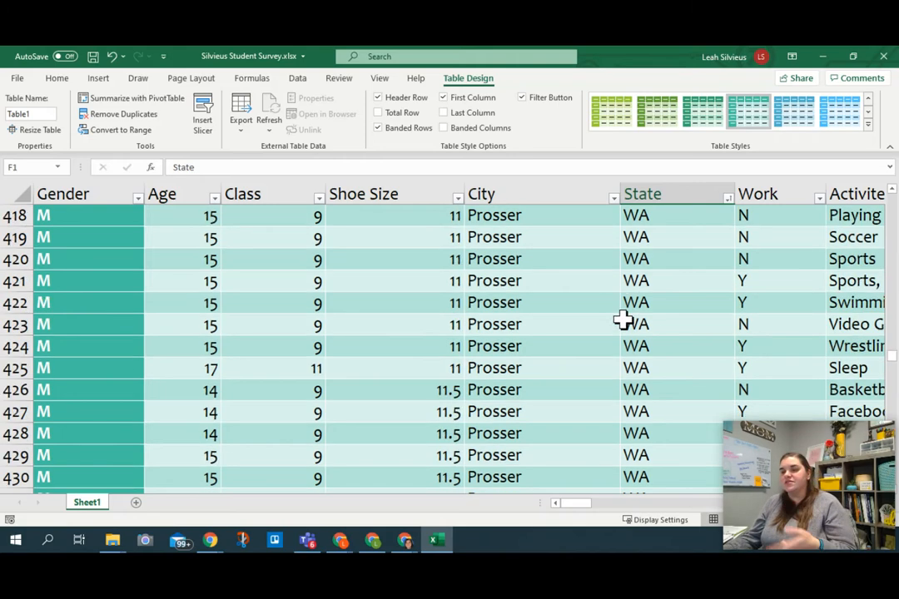
{"action": "scroll", "coordinate": [582, 303], "scroll_direction": "down", "scroll_amount": 19}
{"action": "scroll", "coordinate": [595, 311], "scroll_direction": "up", "scroll_amount": 5}
{"action": "scroll", "coordinate": [611, 323], "scroll_direction": "down", "scroll_amount": 13}
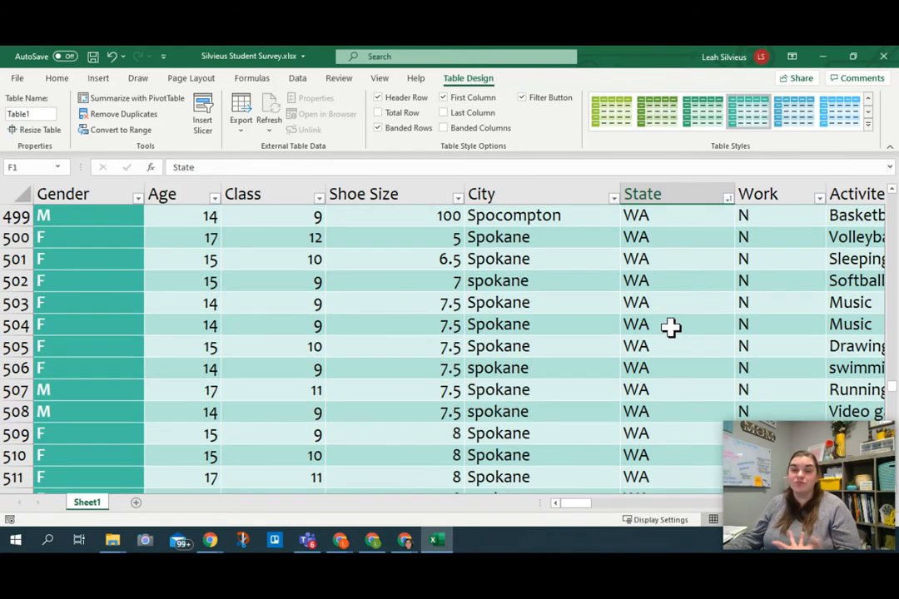
{"action": "scroll", "coordinate": [671, 328], "scroll_direction": "down", "scroll_amount": 20}
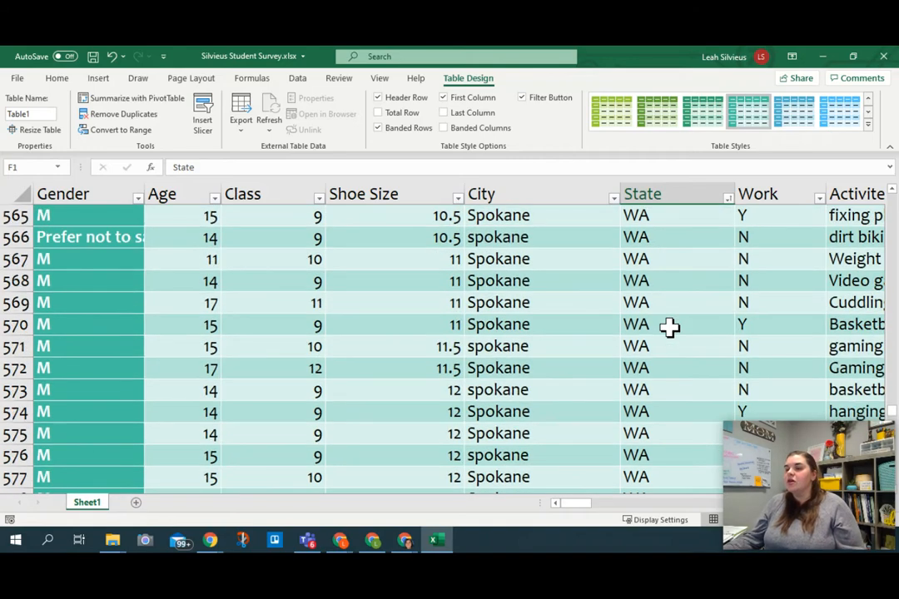
{"action": "scroll", "coordinate": [667, 327], "scroll_direction": "down", "scroll_amount": 20}
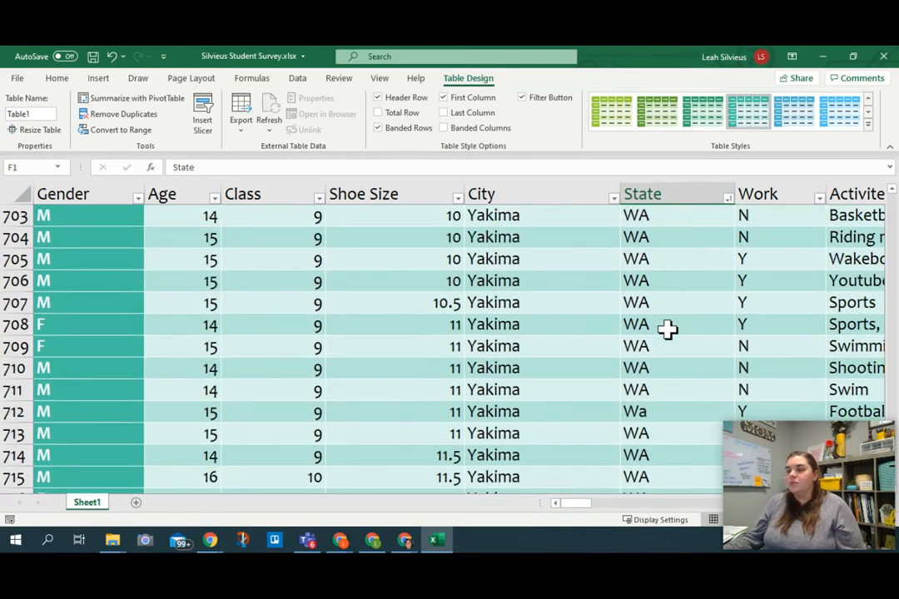
{"action": "scroll", "coordinate": [670, 331], "scroll_direction": "down", "scroll_amount": 8}
{"action": "scroll", "coordinate": [670, 330], "scroll_direction": "up", "scroll_amount": 4}
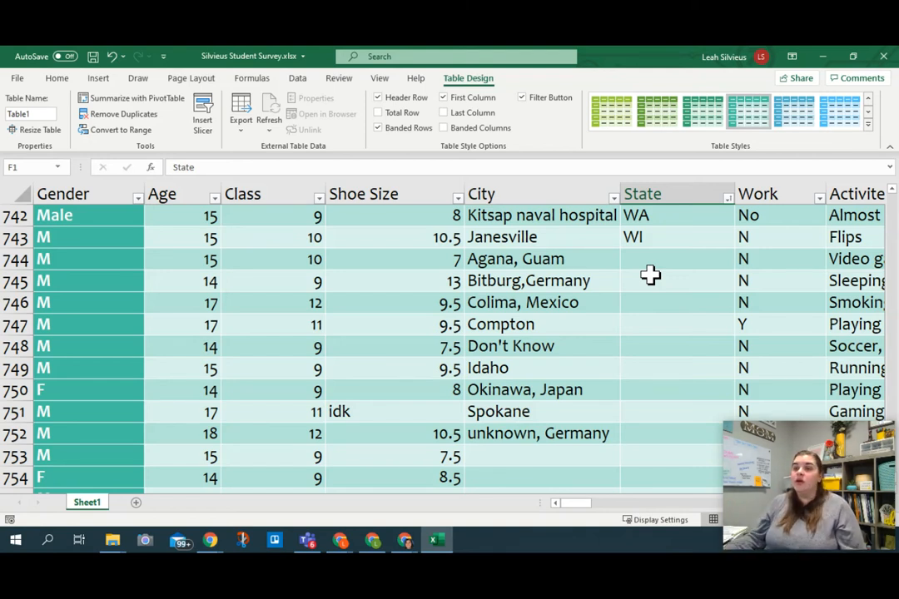
{"action": "scroll", "coordinate": [892, 200], "scroll_direction": "up", "scroll_amount": 20}
{"action": "scroll", "coordinate": [893, 204], "scroll_direction": "up", "scroll_amount": 20}
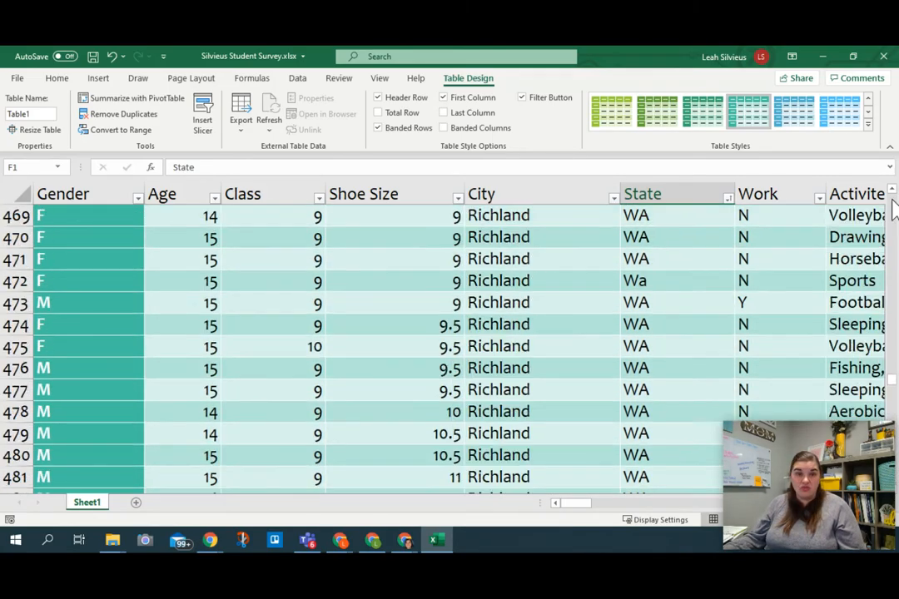
{"action": "scroll", "coordinate": [892, 204], "scroll_direction": "up", "scroll_amount": 20}
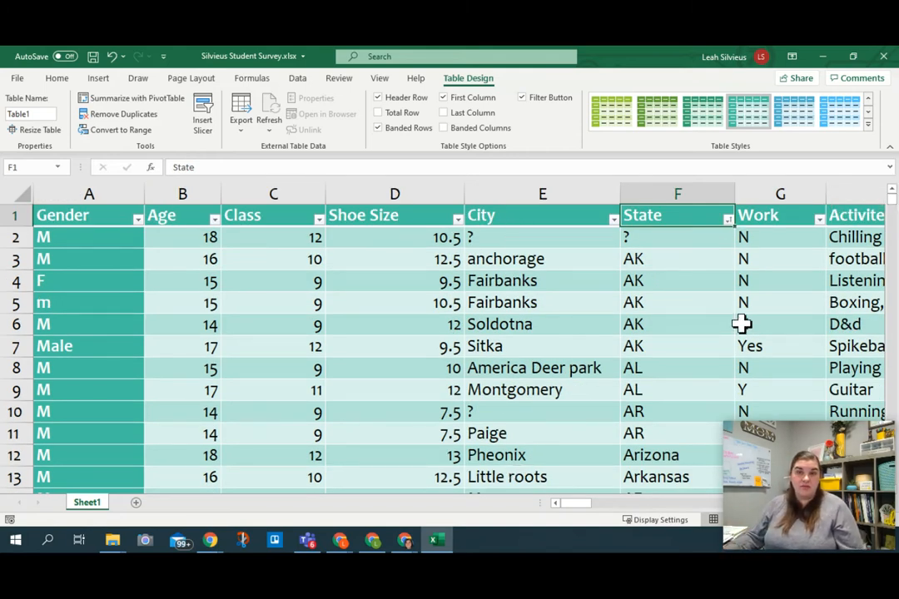
Filter the Gender column to show only the M and Male entries, and look through the filtered records
{"action": "left_click", "coordinate": [138, 220]}
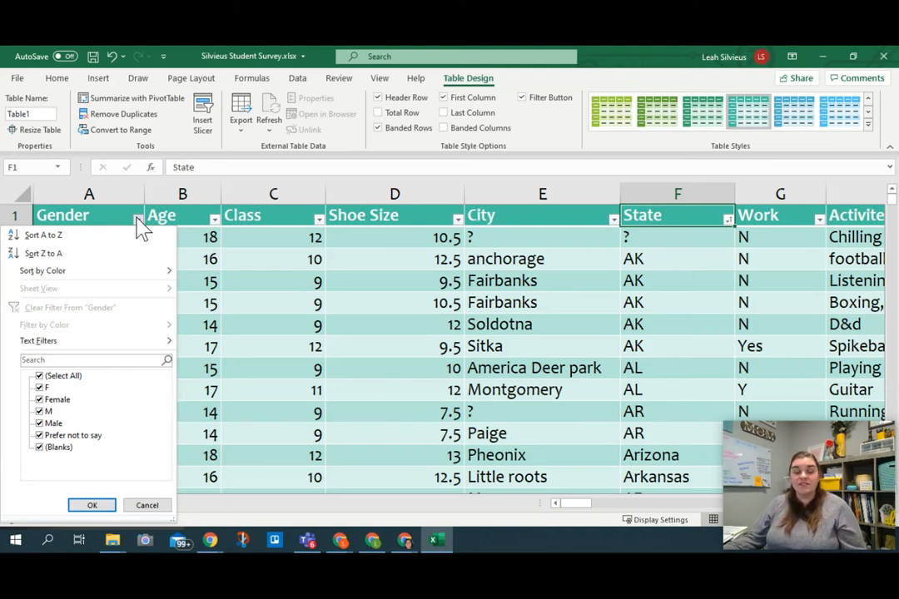
{"action": "left_click", "coordinate": [40, 400]}
{"action": "left_click", "coordinate": [39, 388]}
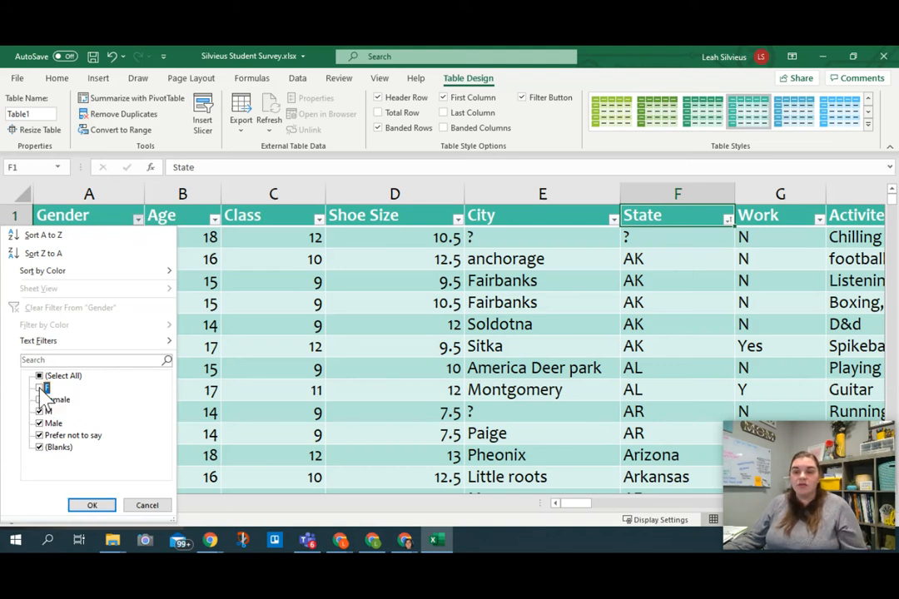
{"action": "left_click", "coordinate": [39, 435]}
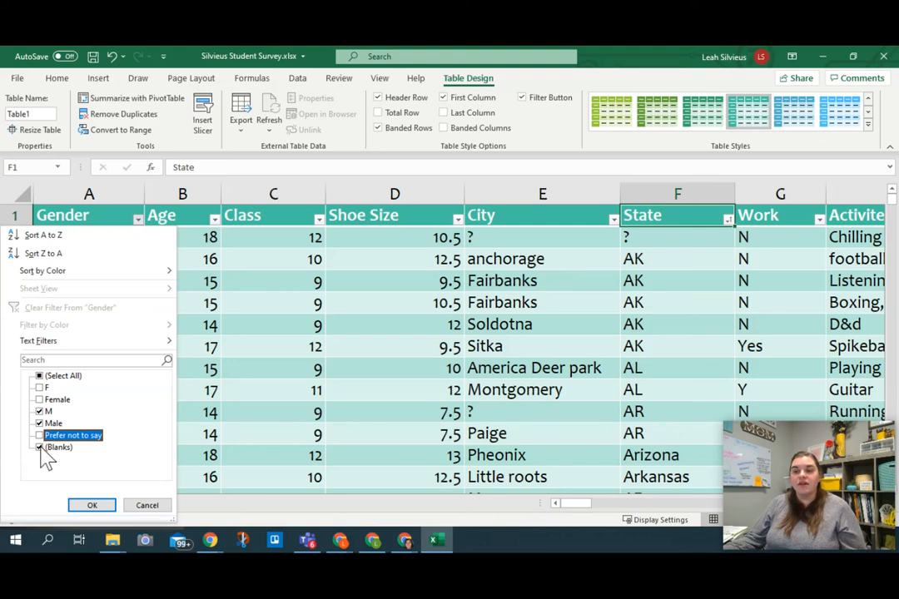
{"action": "left_click", "coordinate": [40, 448]}
{"action": "left_click", "coordinate": [77, 510]}
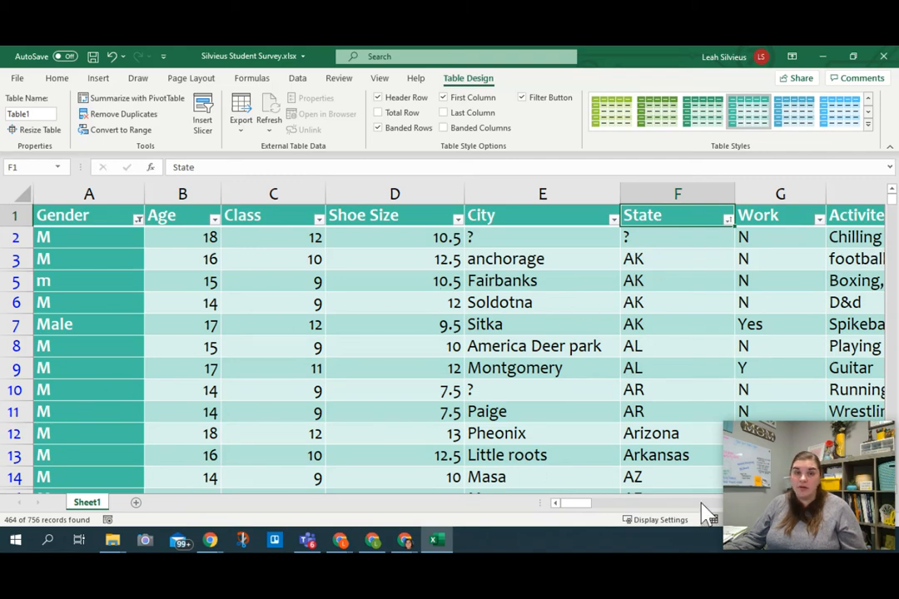
{"action": "scroll", "coordinate": [708, 357], "scroll_direction": "down", "scroll_amount": 20}
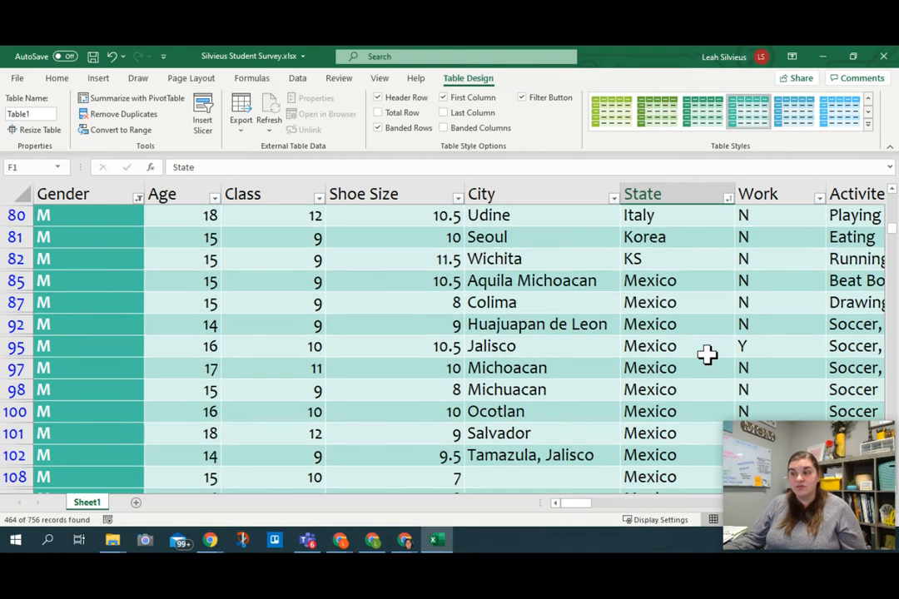
{"action": "scroll", "coordinate": [708, 357], "scroll_direction": "down", "scroll_amount": 4}
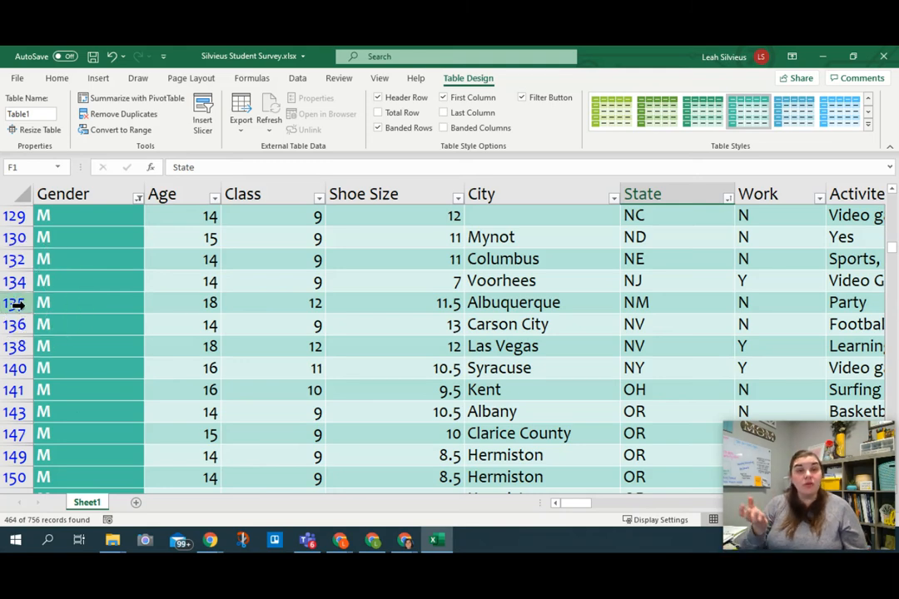
{"action": "scroll", "coordinate": [80, 316], "scroll_direction": "down", "scroll_amount": 3}
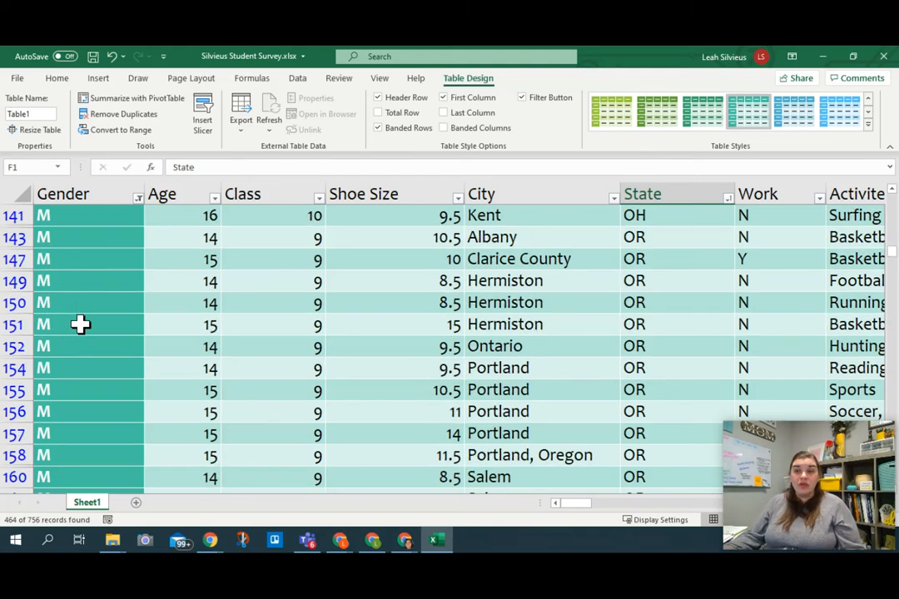
{"action": "scroll", "coordinate": [80, 325], "scroll_direction": "down", "scroll_amount": 4}
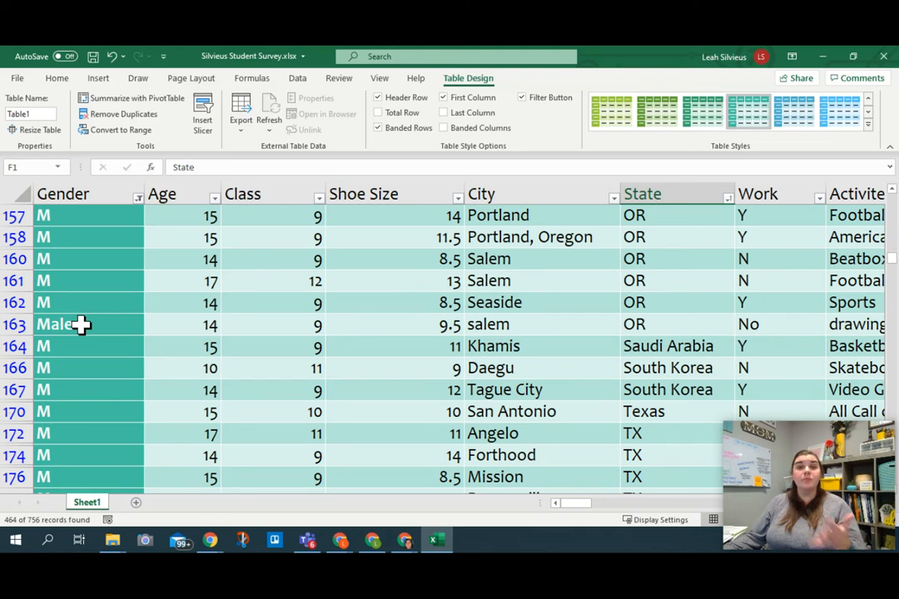